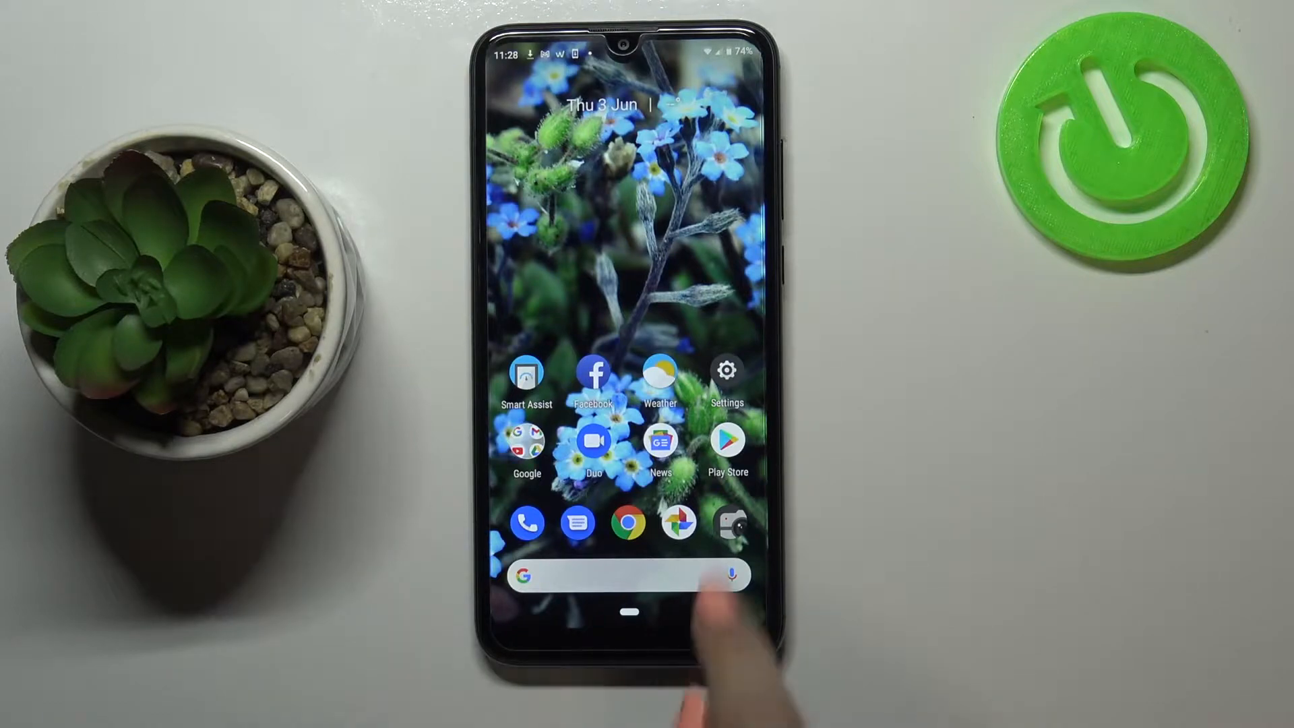
Reach Language preferences via Settings > System > Languages & input, listing English (United Kingdom).
left_click(726, 370)
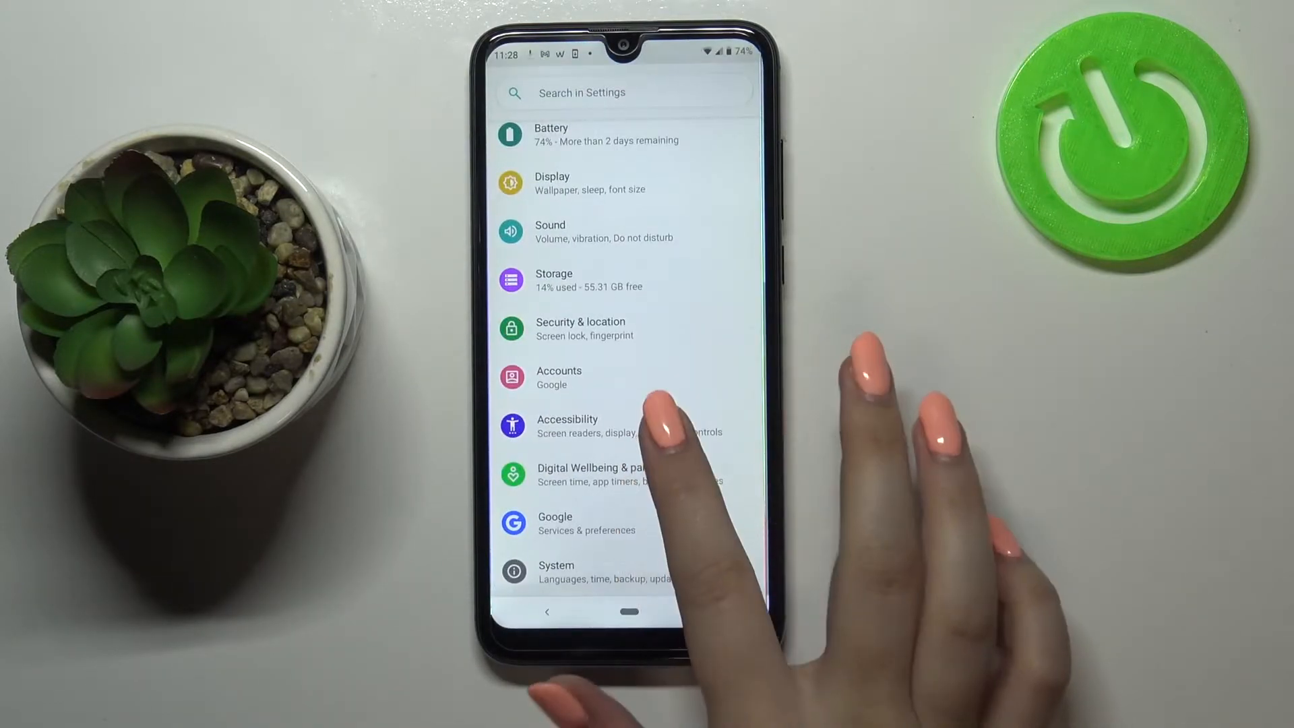
scroll(663, 425, "up", 1)
scroll(726, 460, "down", 1)
left_click(627, 566)
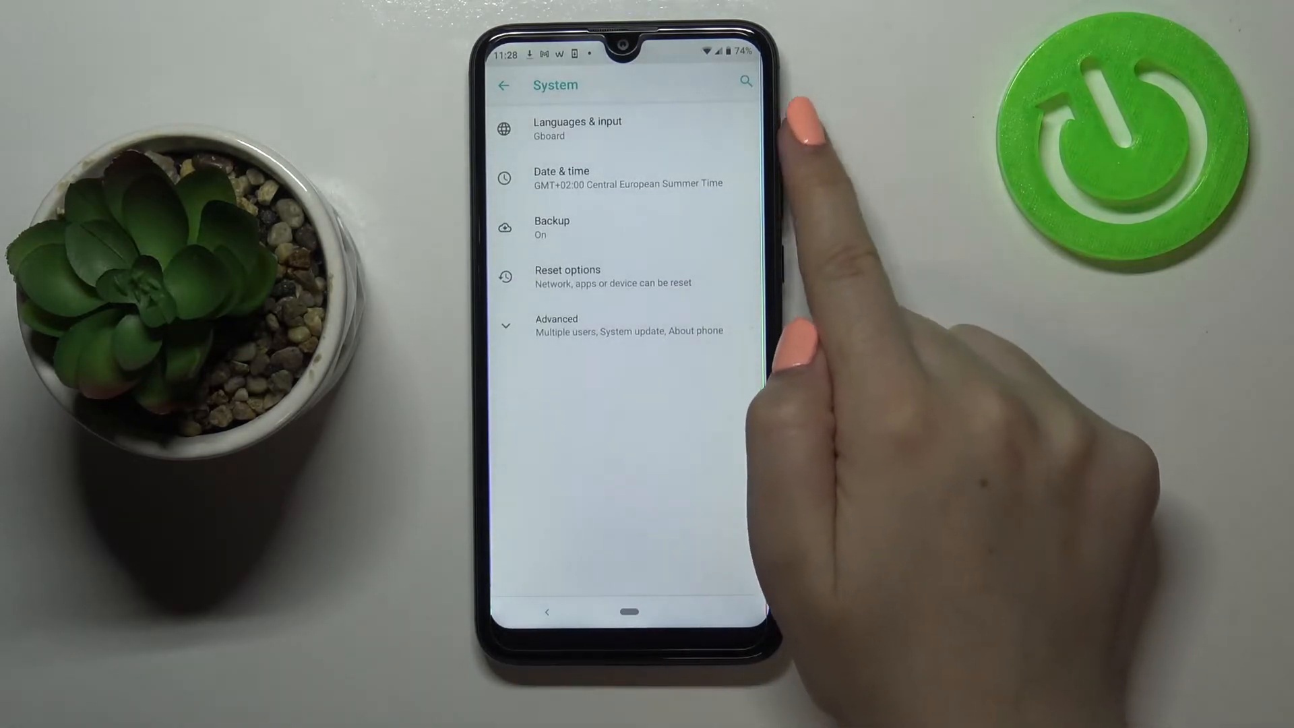
left_click(647, 128)
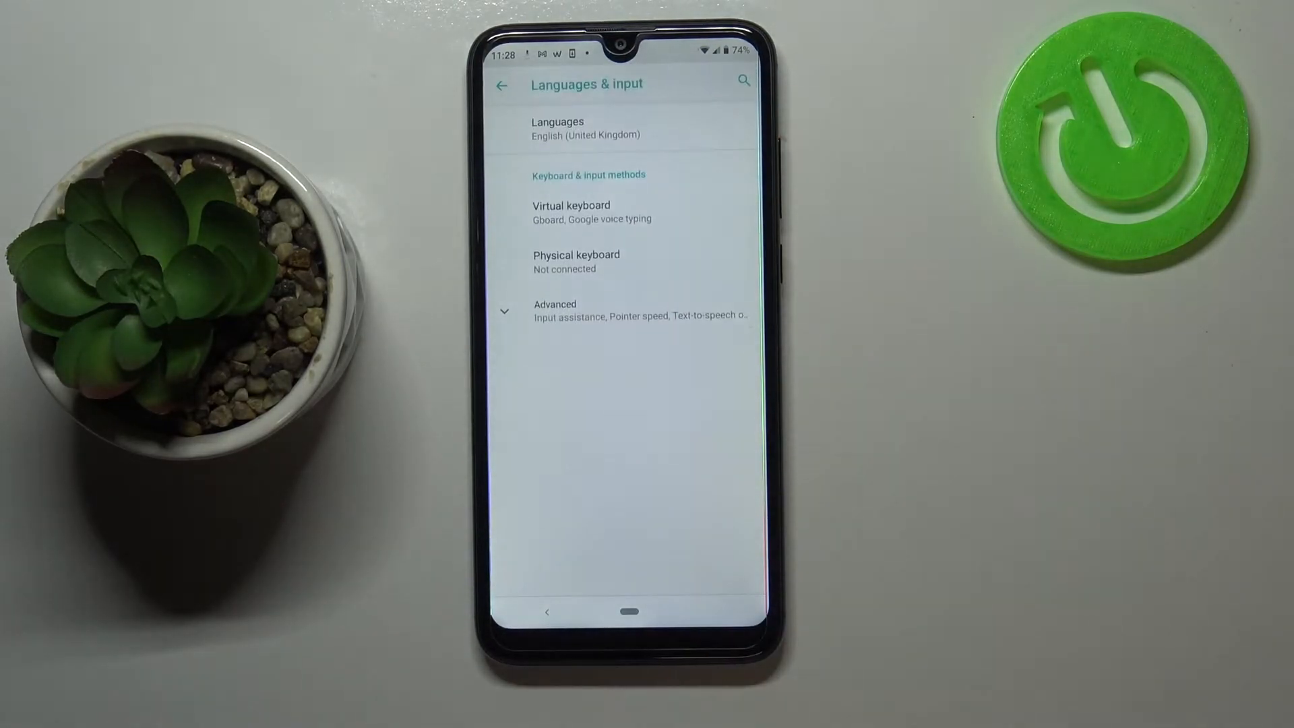
left_click(738, 132)
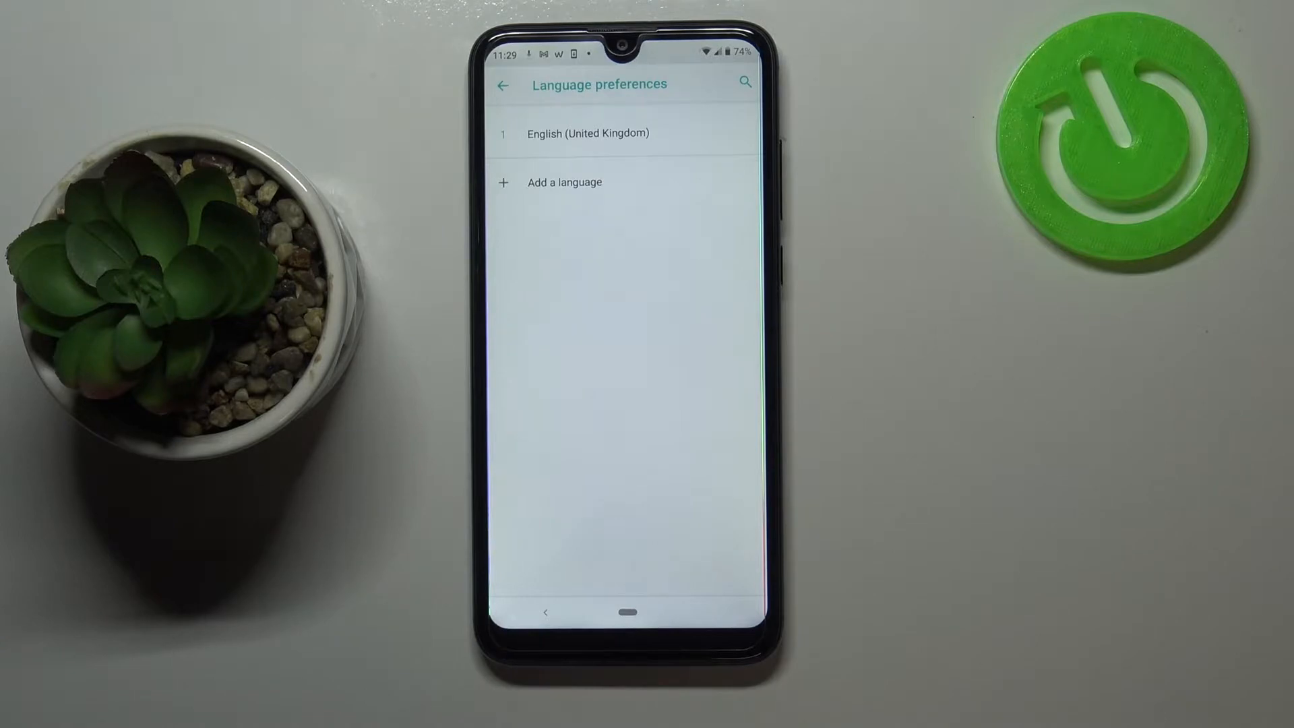
Add a language and choose Français to show its regional variants.
left_click(567, 182)
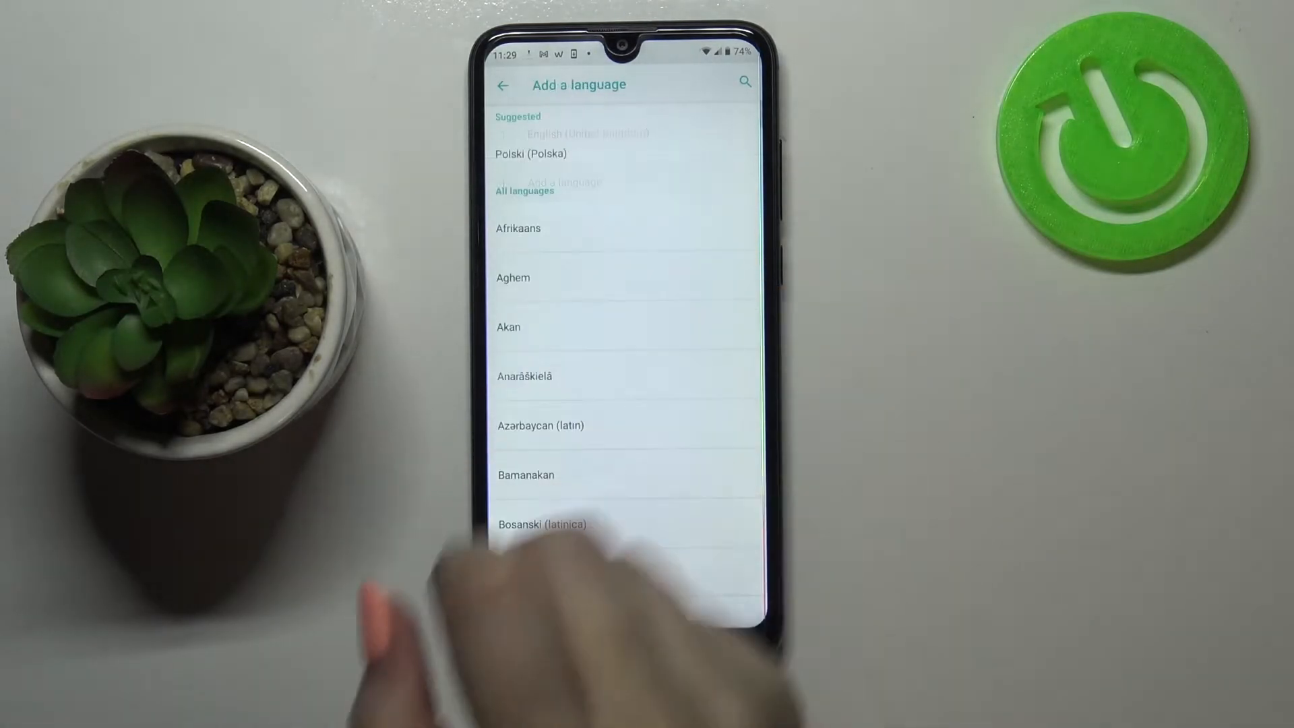
scroll(622, 410, "down", 10)
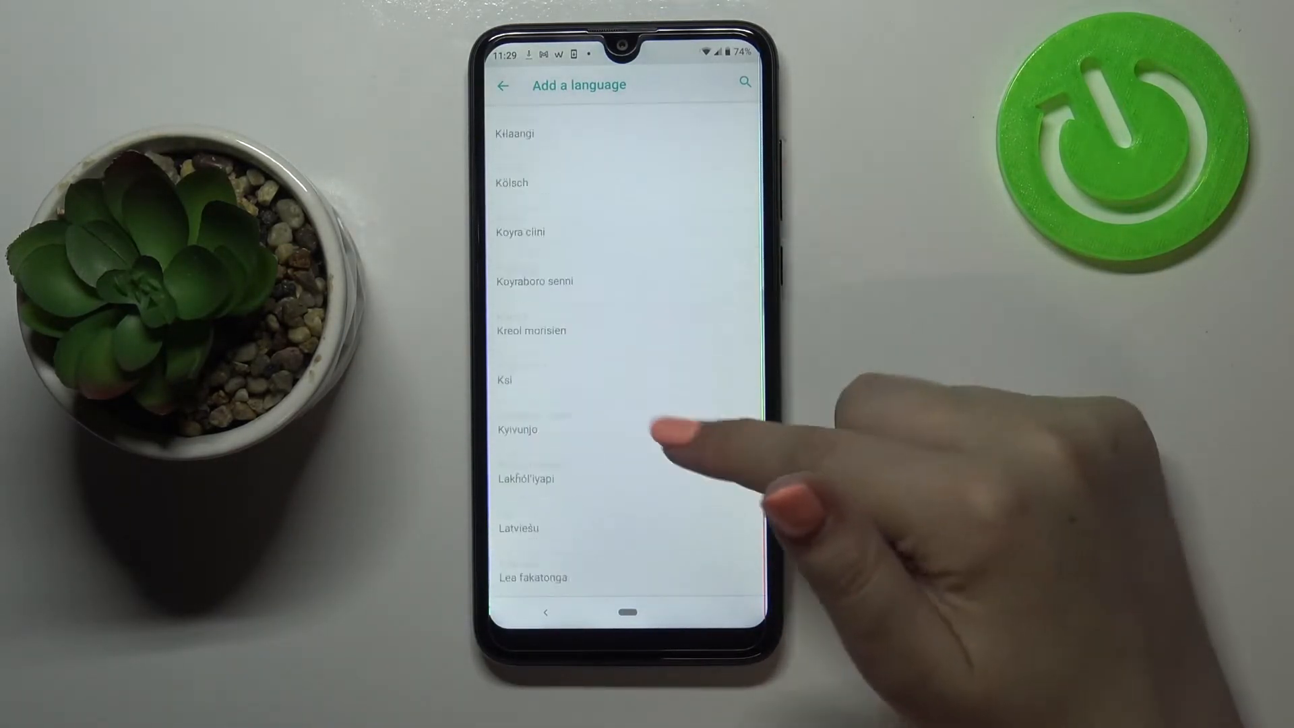
scroll(678, 428, "down", 10)
scroll(647, 424, "up", 10)
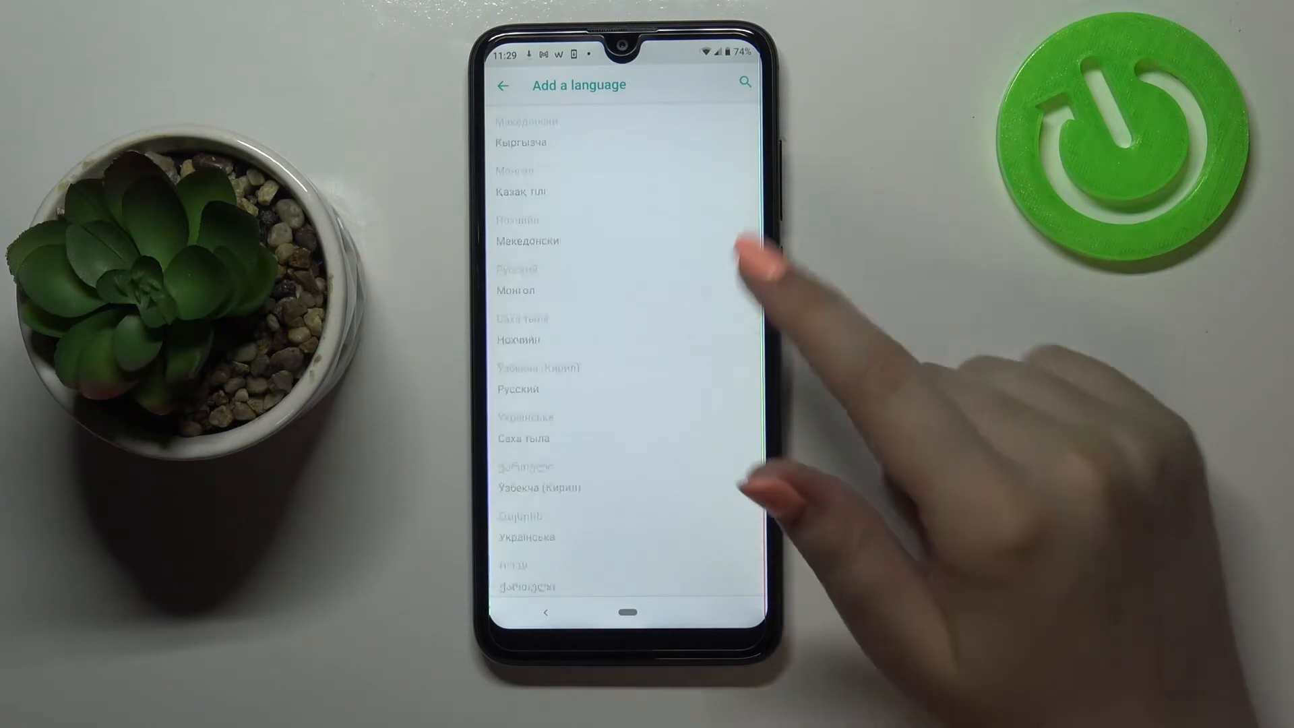
scroll(765, 260, "up", 10)
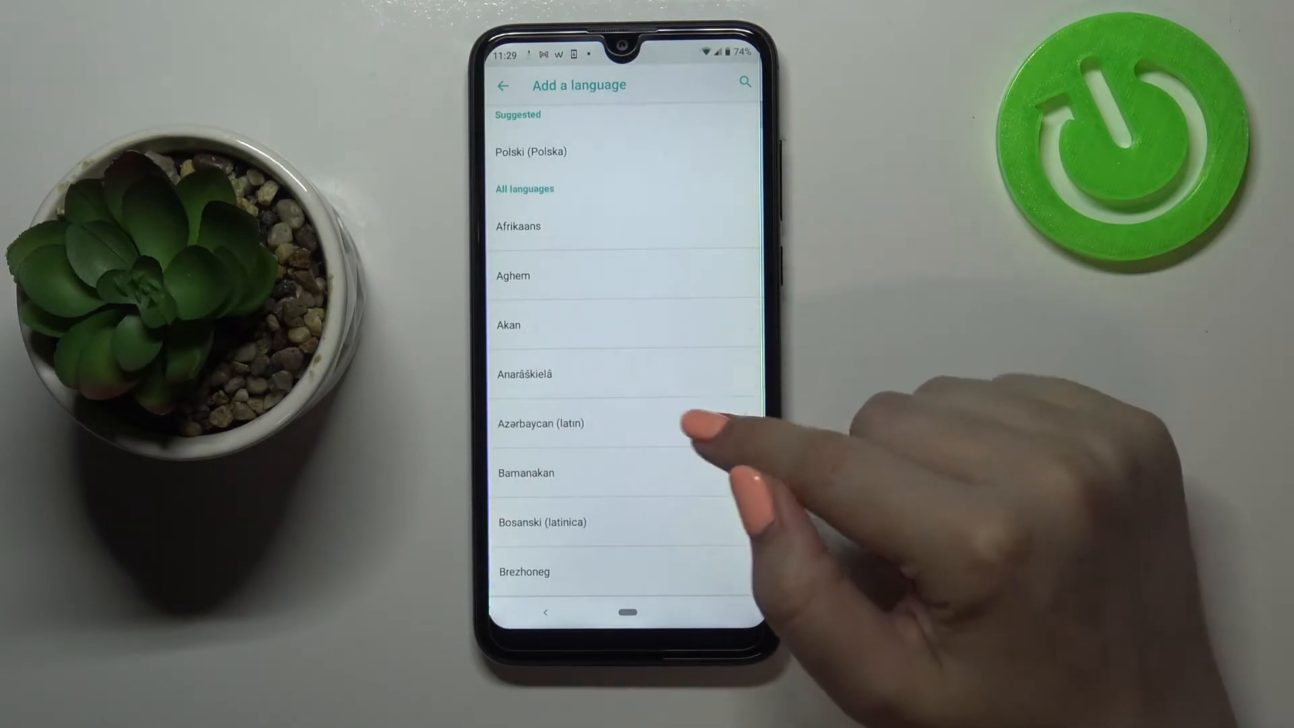
scroll(628, 404, "down", 10)
scroll(637, 405, "down", 5)
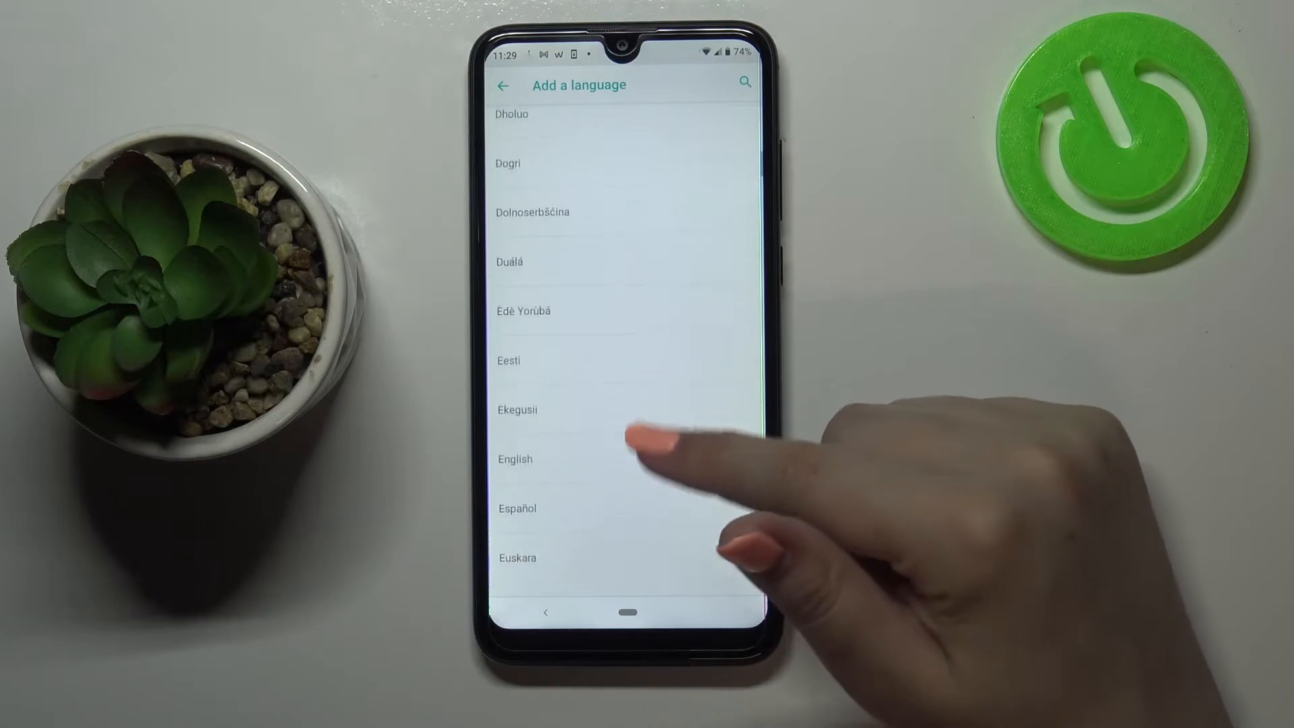
scroll(687, 343, "down", 5)
scroll(626, 343, "down", 3)
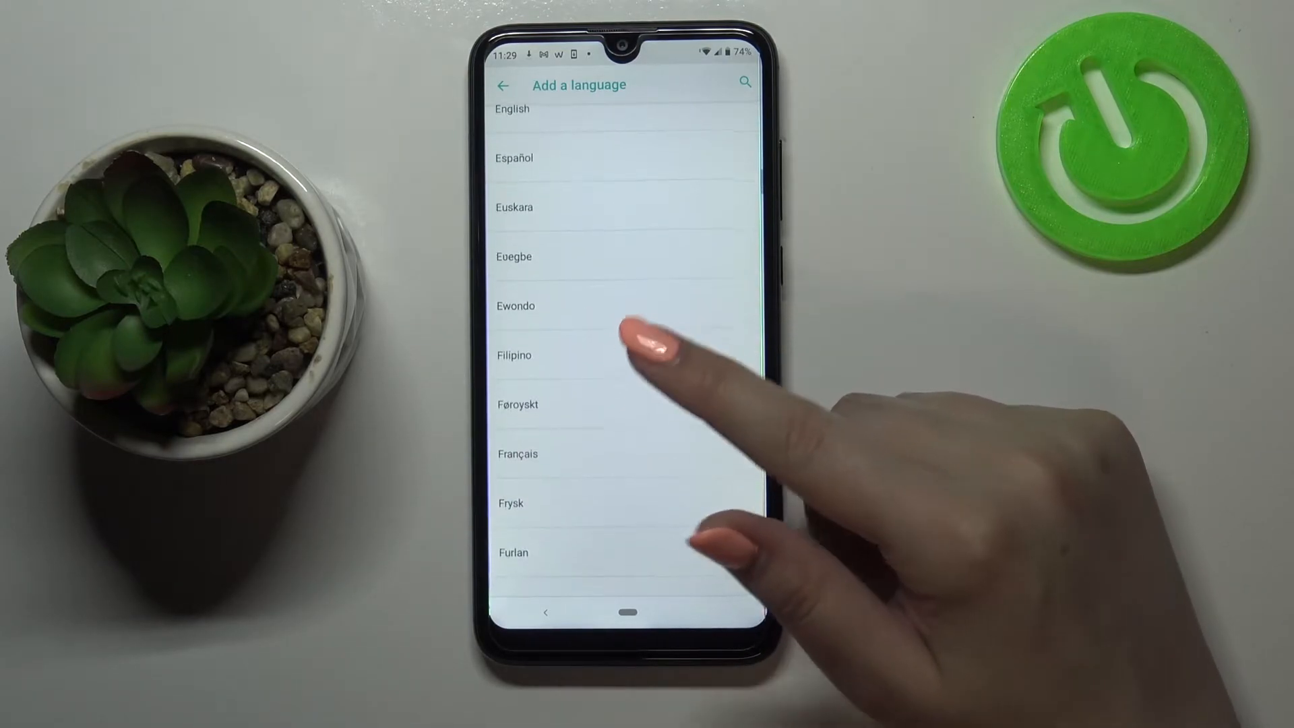
scroll(667, 344, "down", 3)
left_click(648, 267)
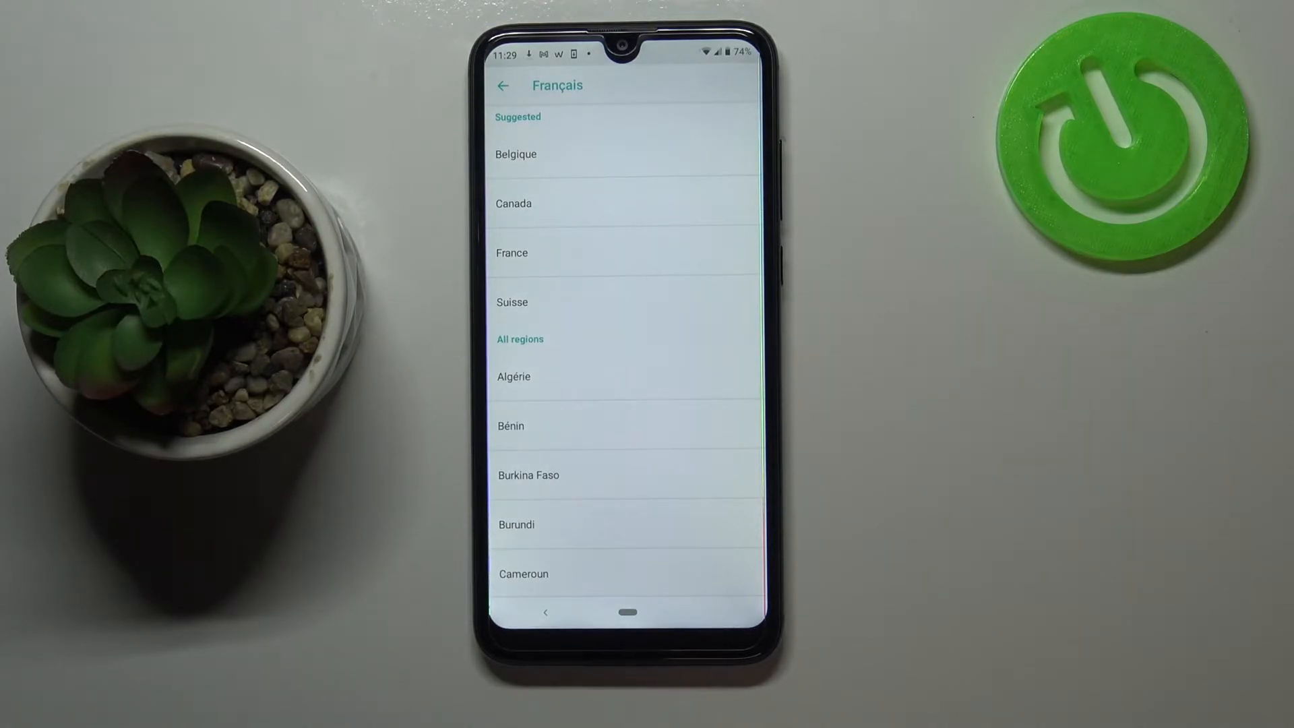
Add Français (France) as the second language after English (United Kingdom).
left_click(672, 253)
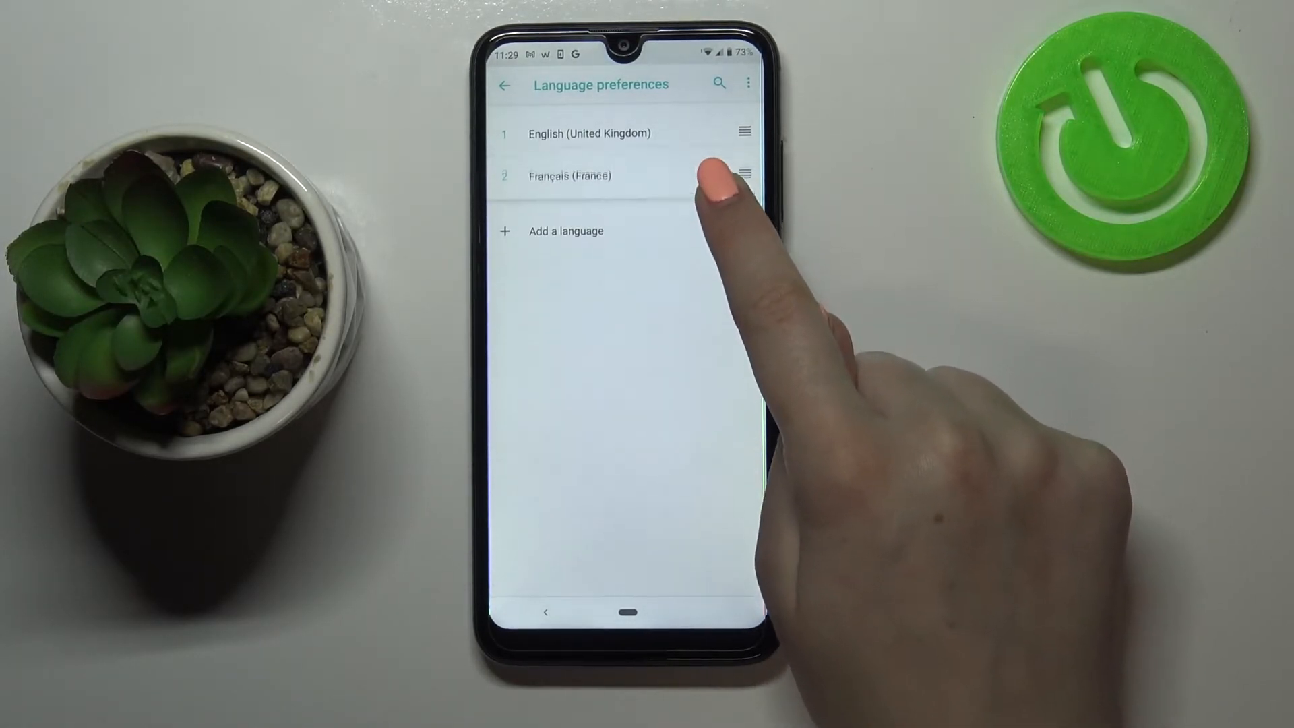
Move Français (France) above English so the interface switches to French, then return to the list.
left_click_drag(728, 180, 719, 133)
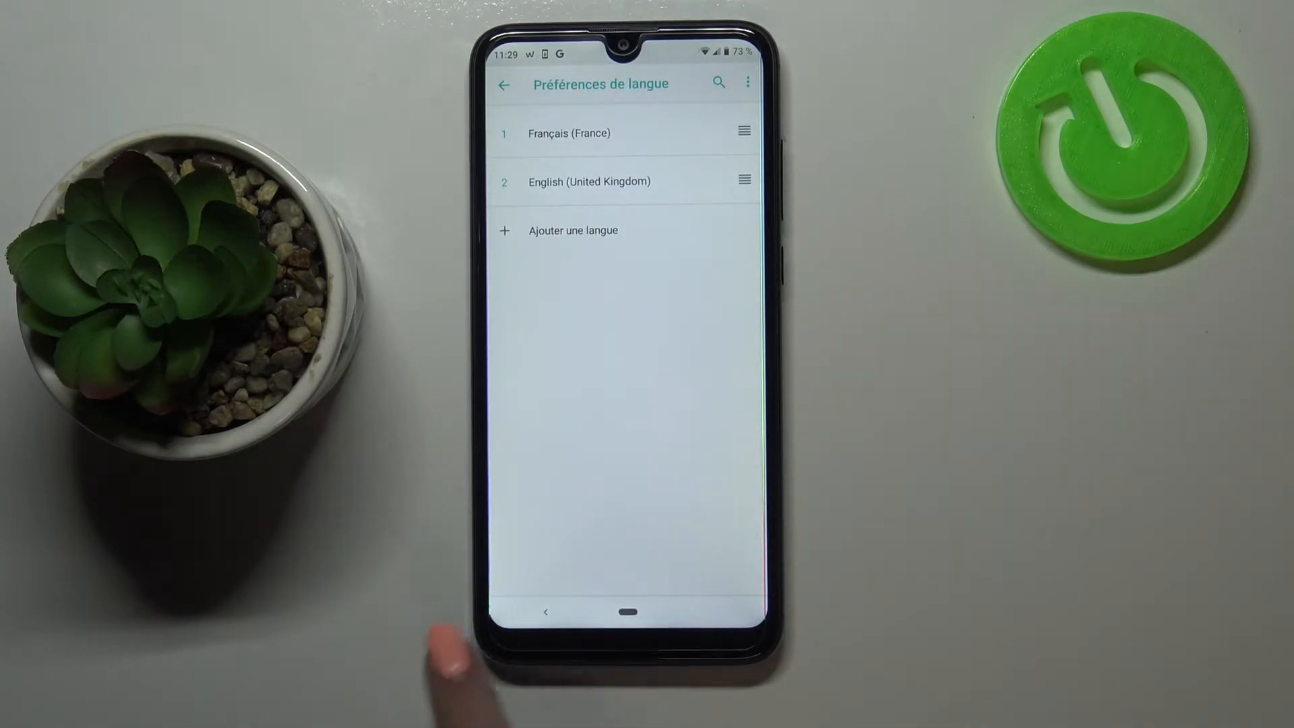
left_click(547, 611)
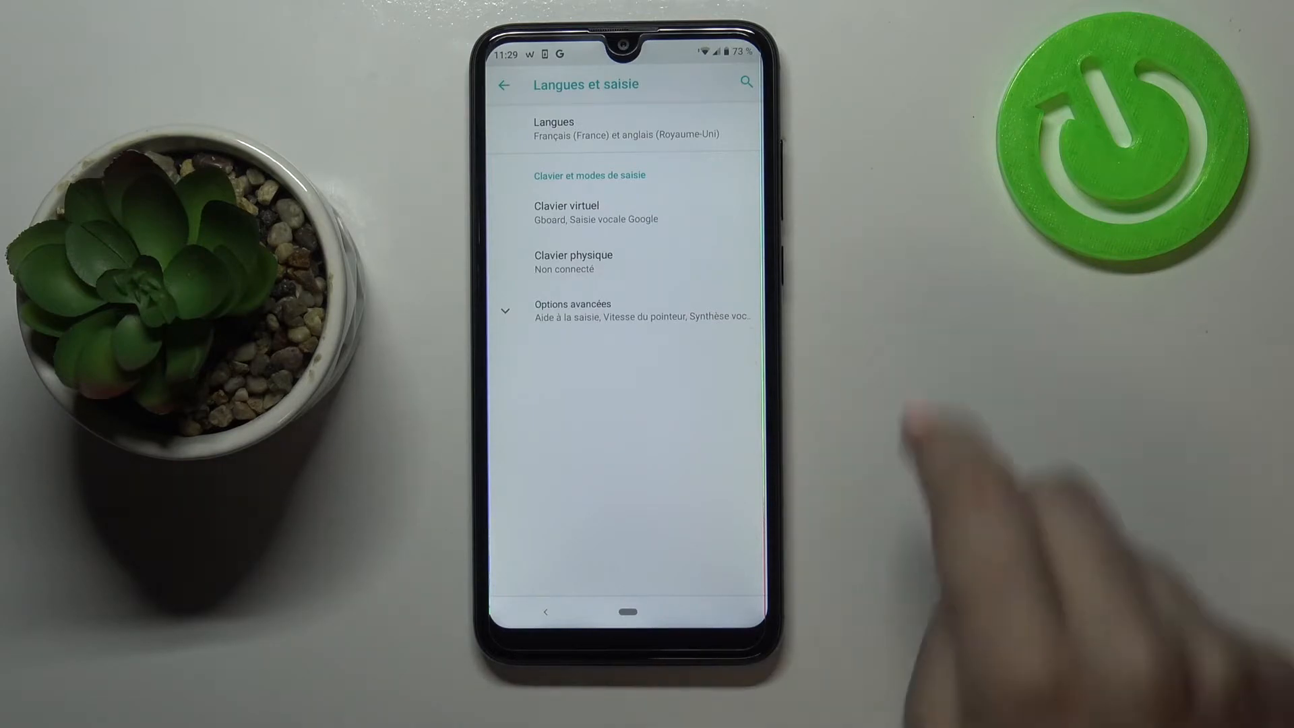
left_click(697, 126)
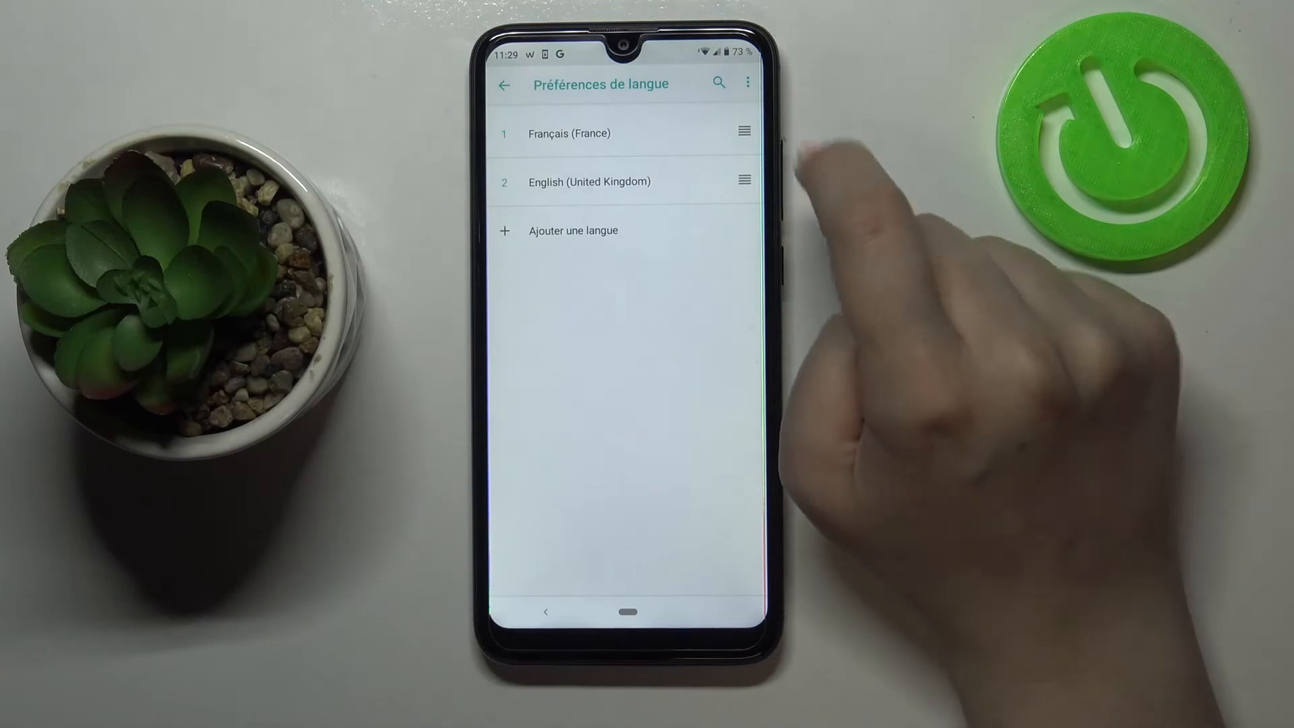
Move English (United Kingdom) back to first place so the interface returns to English.
mouse_move(744, 180)
left_mouse_down()
mouse_move(732, 188)
mouse_move(718, 174)
mouse_move(736, 131)
left_mouse_up()
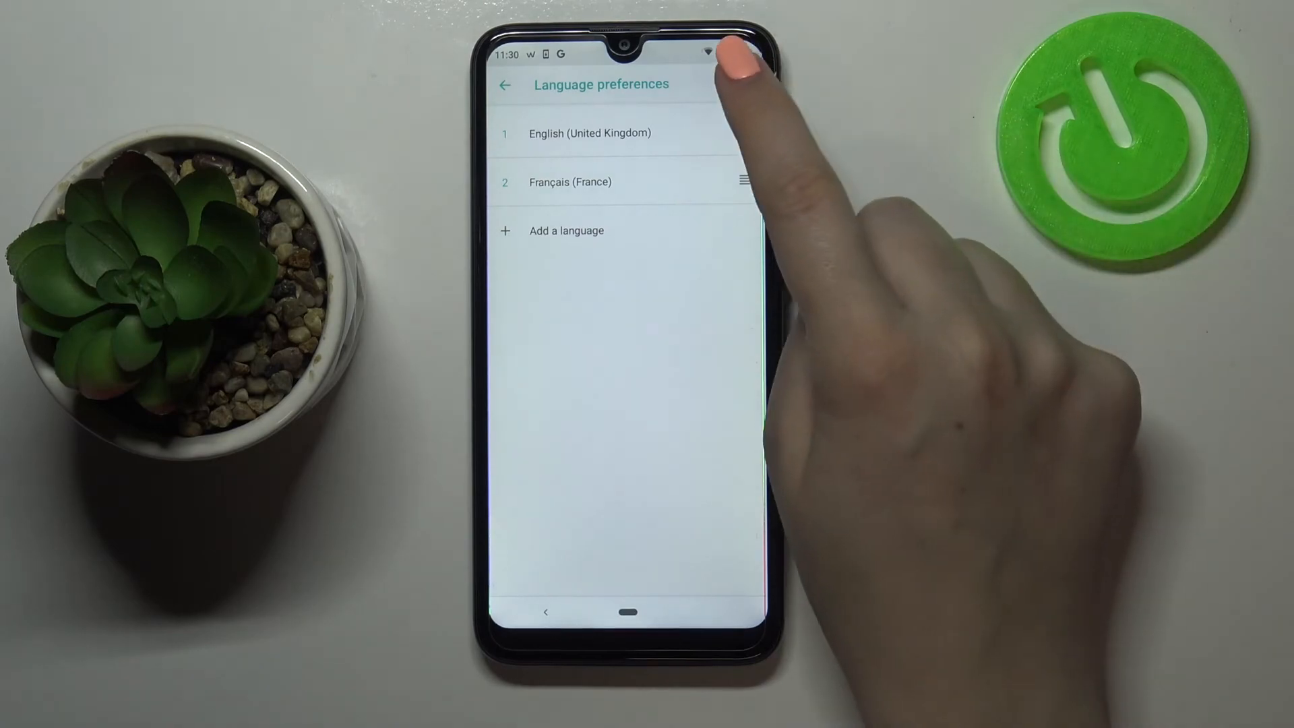
Remove Français (France) from the list, confirming with OK, leaving only English (United Kingdom).
left_click(748, 82)
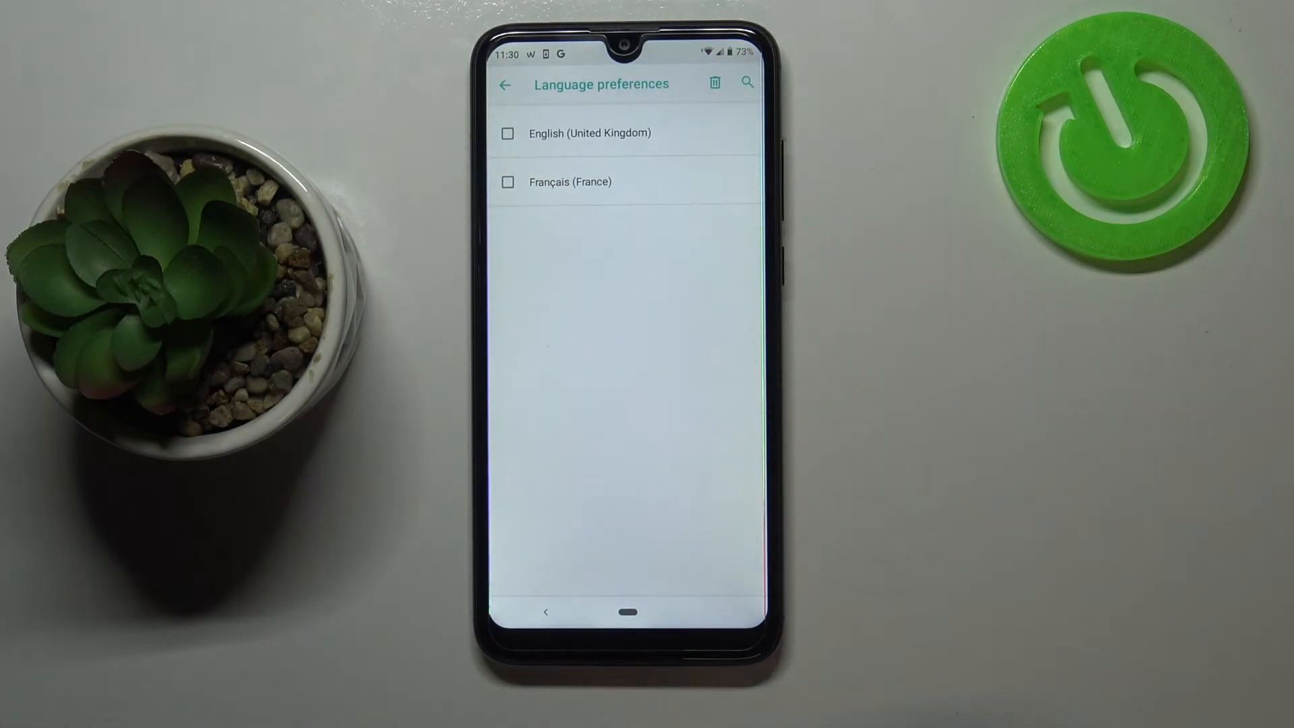
left_click(546, 181)
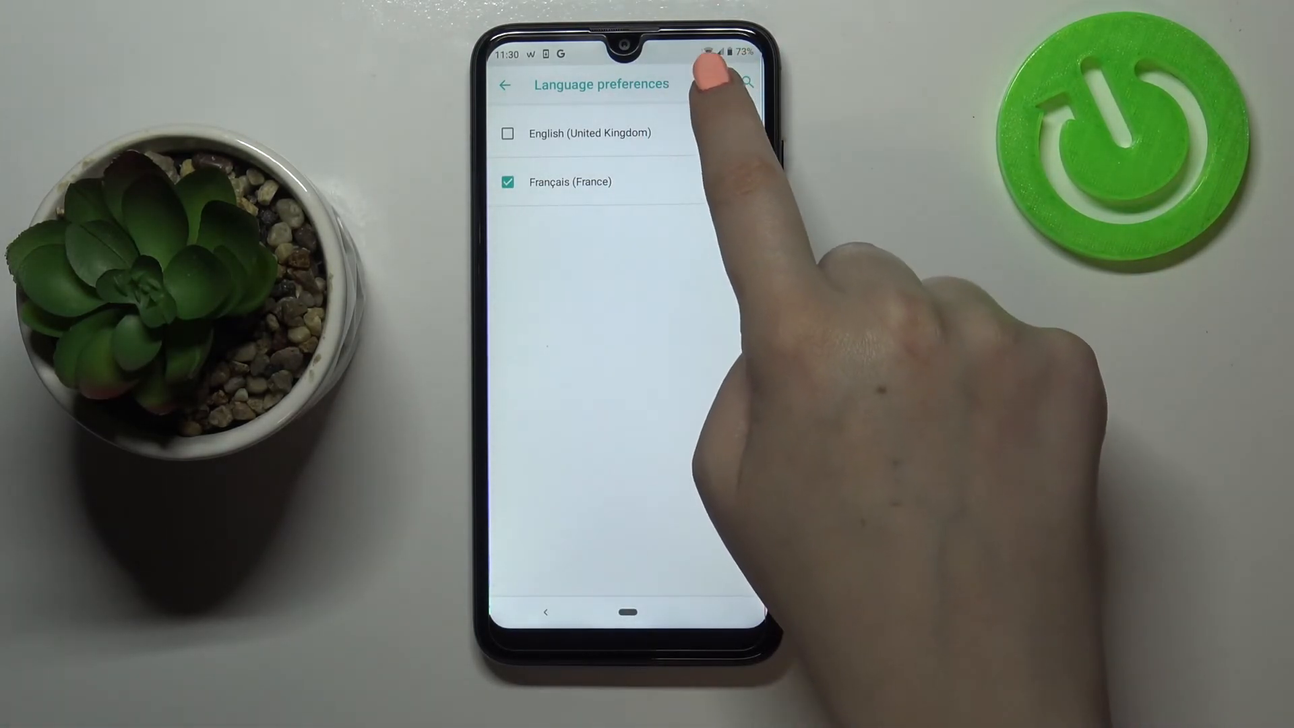
left_click(713, 81)
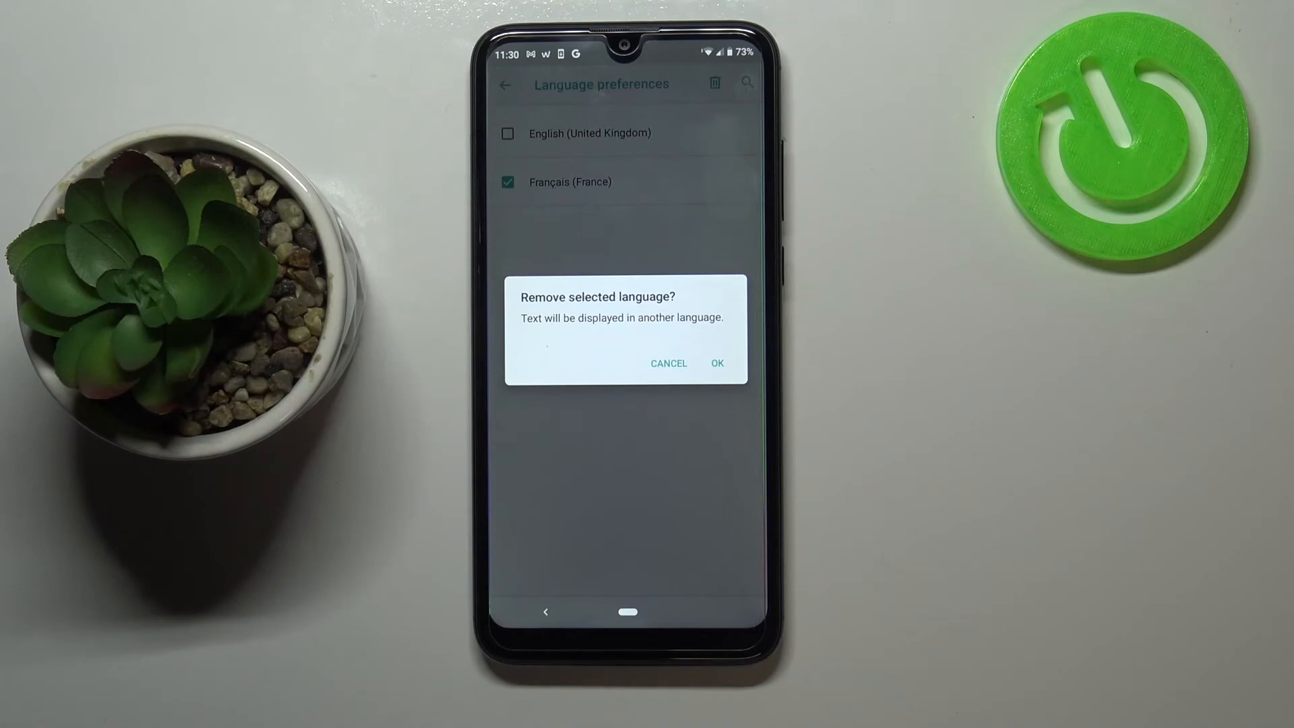
left_click(717, 363)
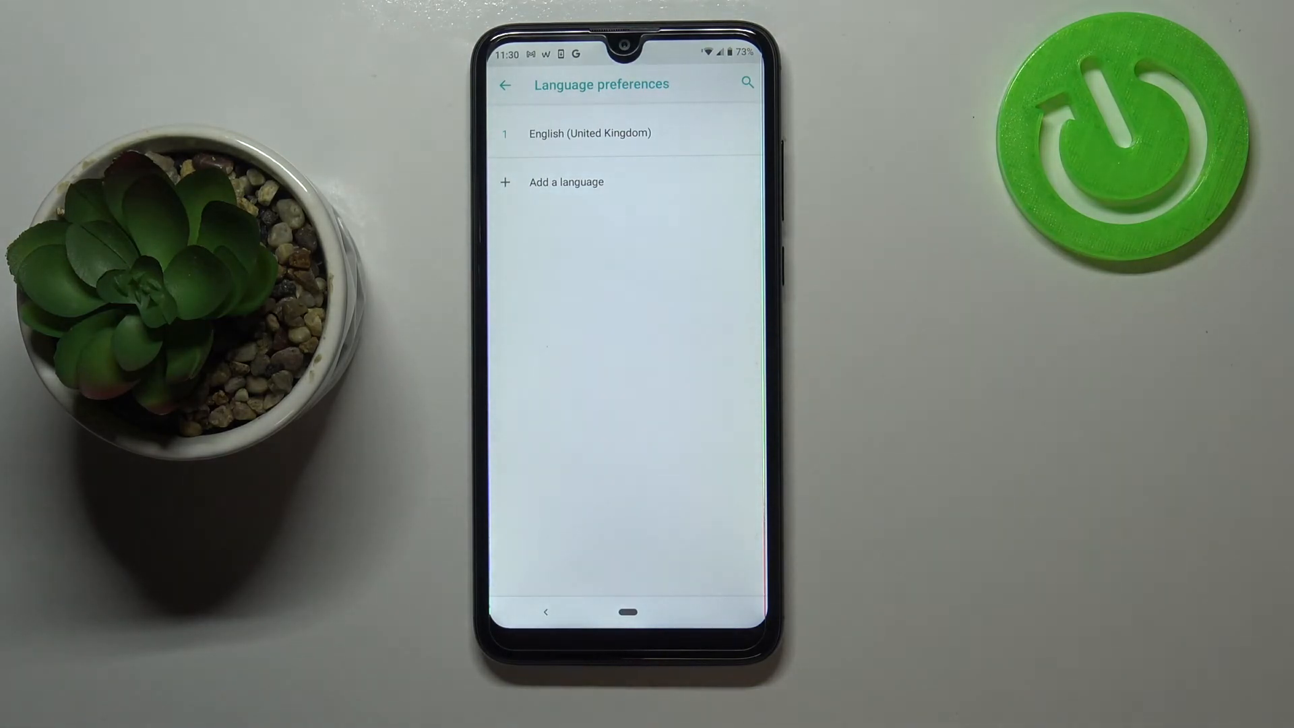
Return to the home screen from the language preferences.
left_click(627, 611)
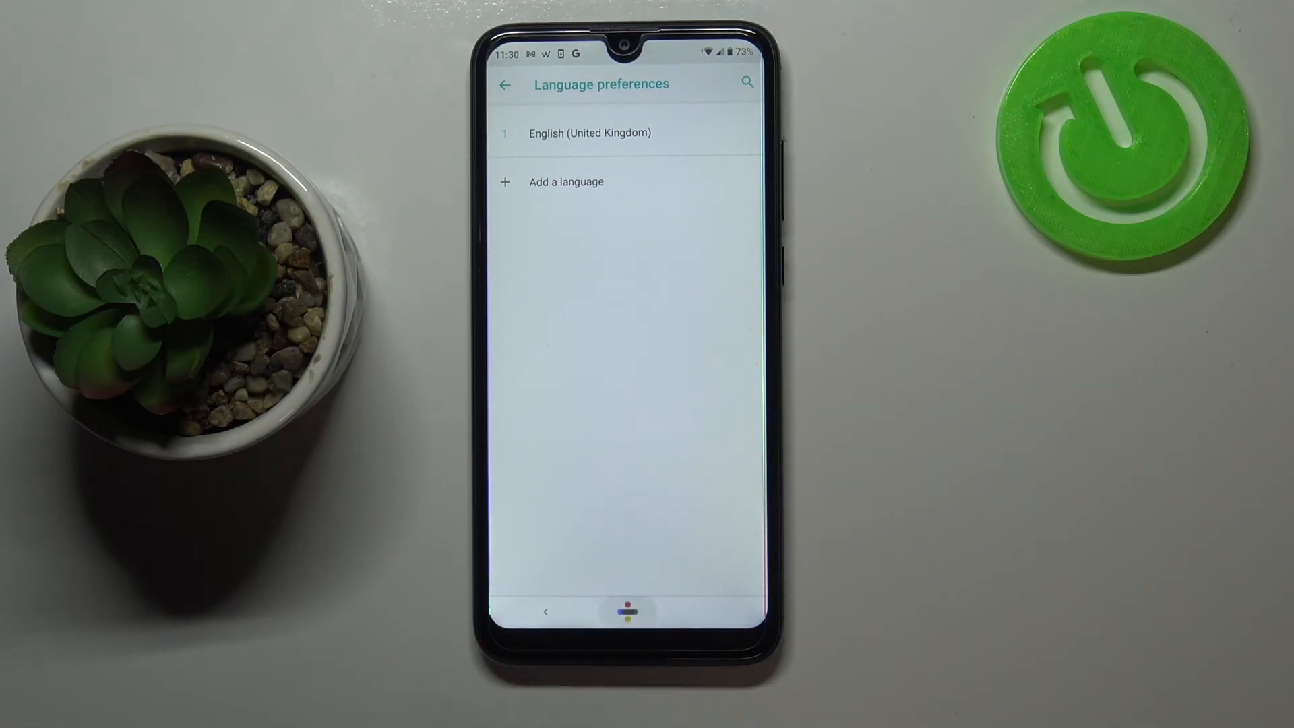